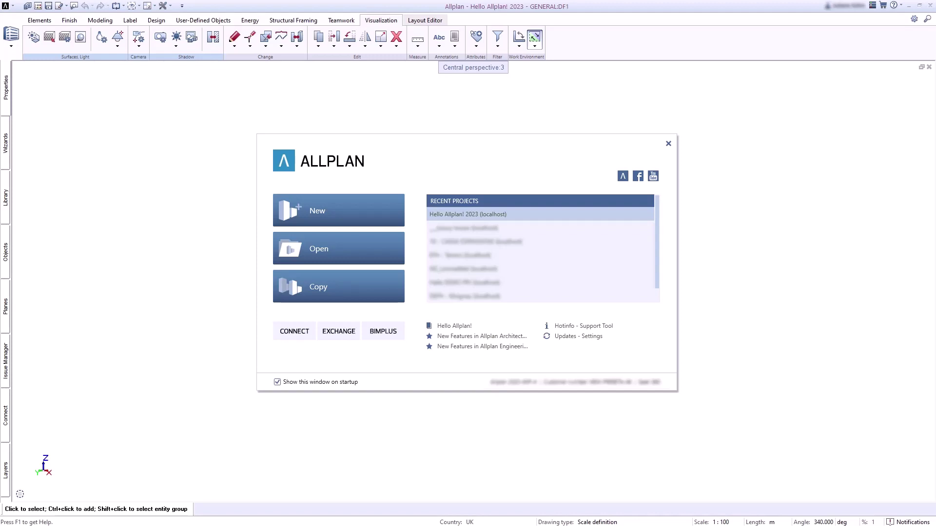
- Close the welcome screen and look through the quick access toolbar's Edit and Repeat dropdowns
key("Return")
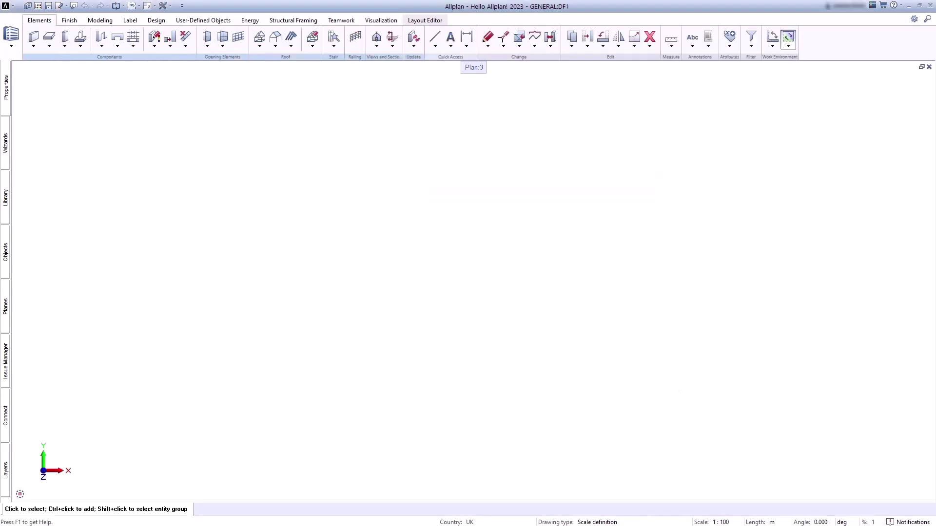
left_click(66, 7)
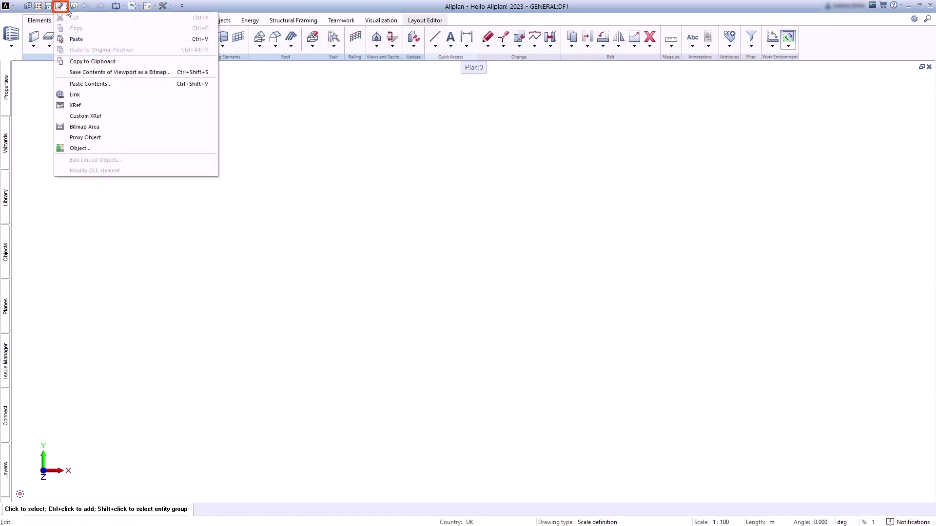
left_click(67, 8)
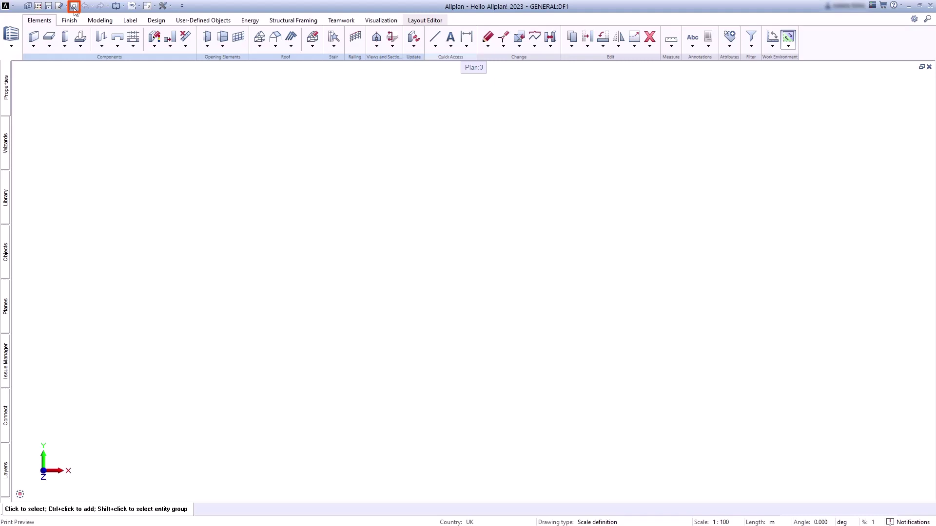
left_click(124, 8)
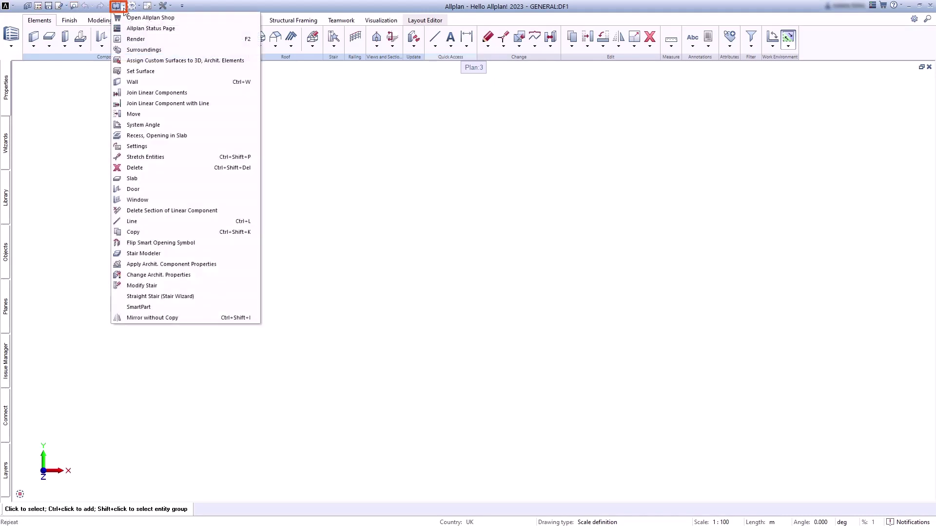
left_click(124, 8)
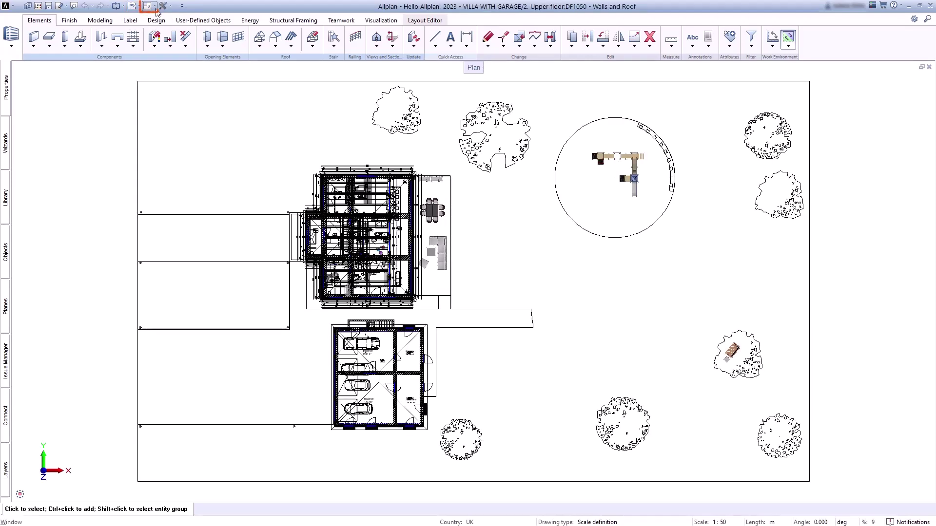
- Apply the 2 + 1 Animation Window layout and move the central perspective into the large pane
left_click(155, 9)
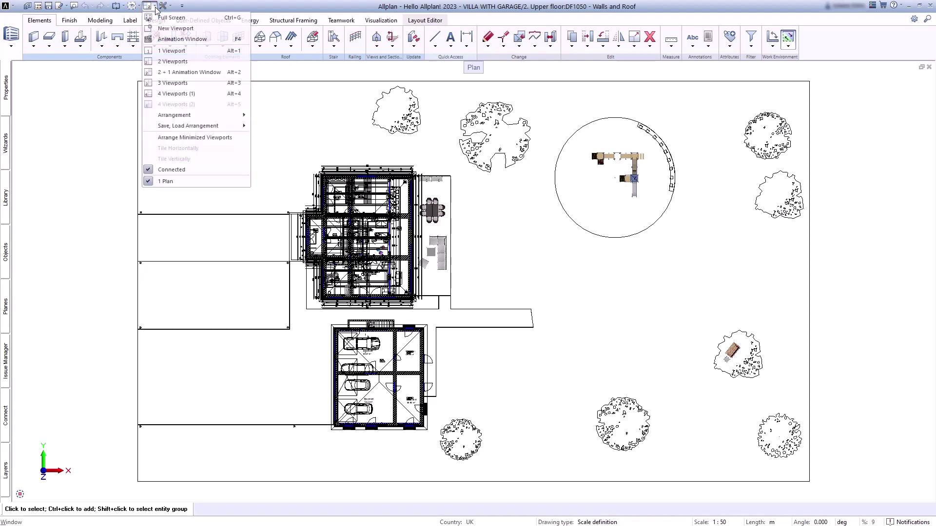
left_click(204, 72)
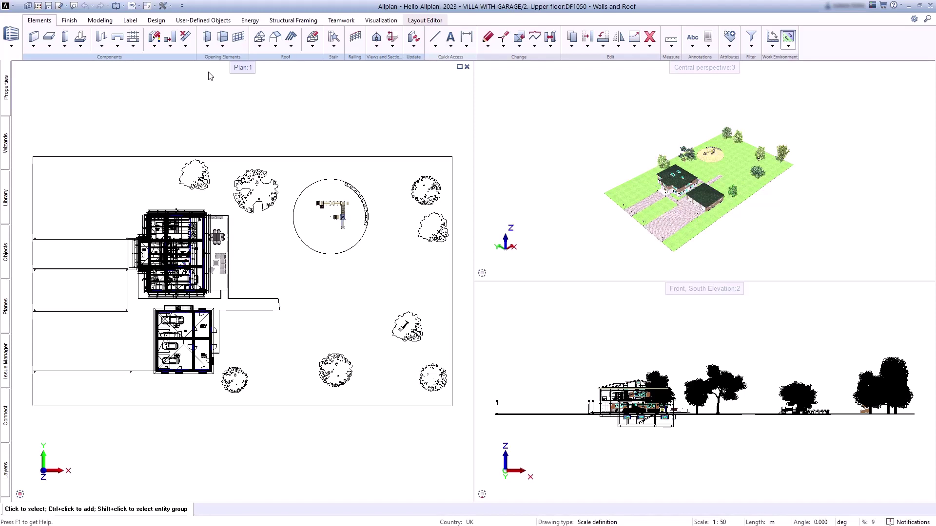
left_click(731, 68)
left_click_drag(704, 67, 244, 146)
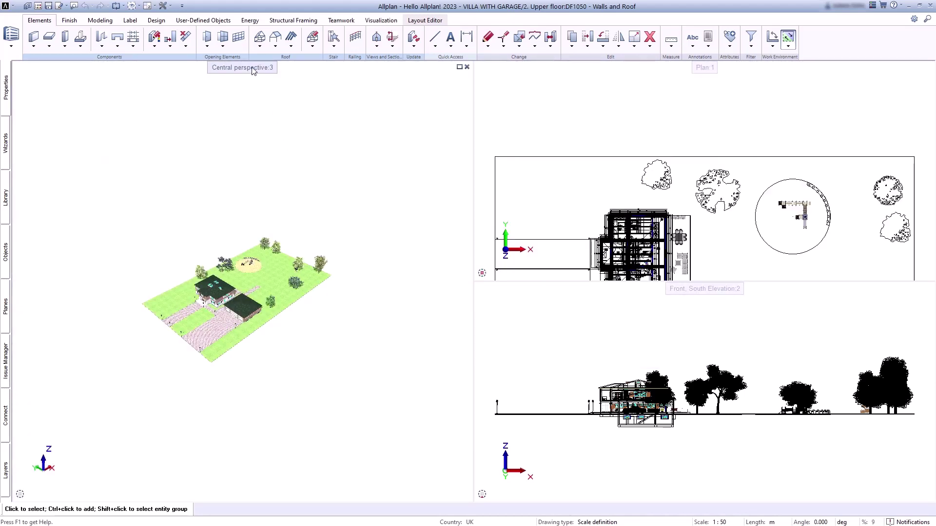
left_click_drag(253, 71, 731, 390)
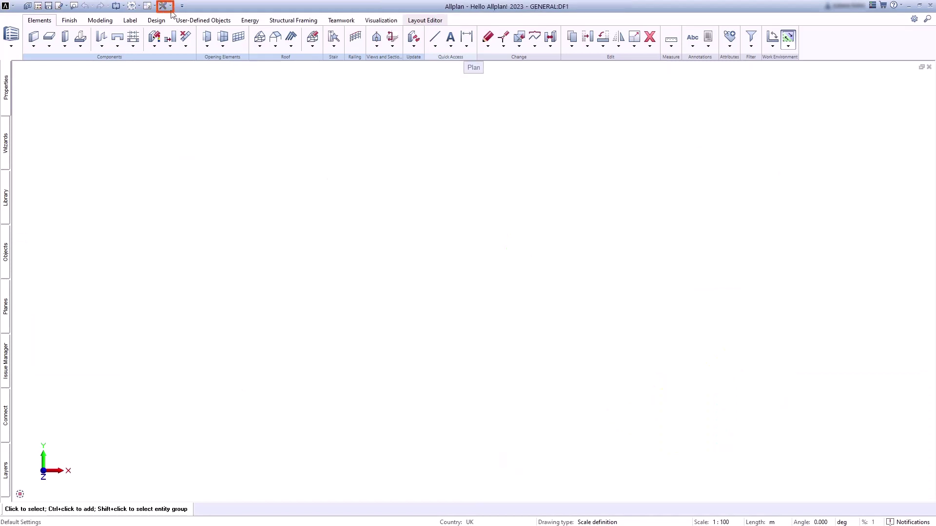
left_click(169, 6)
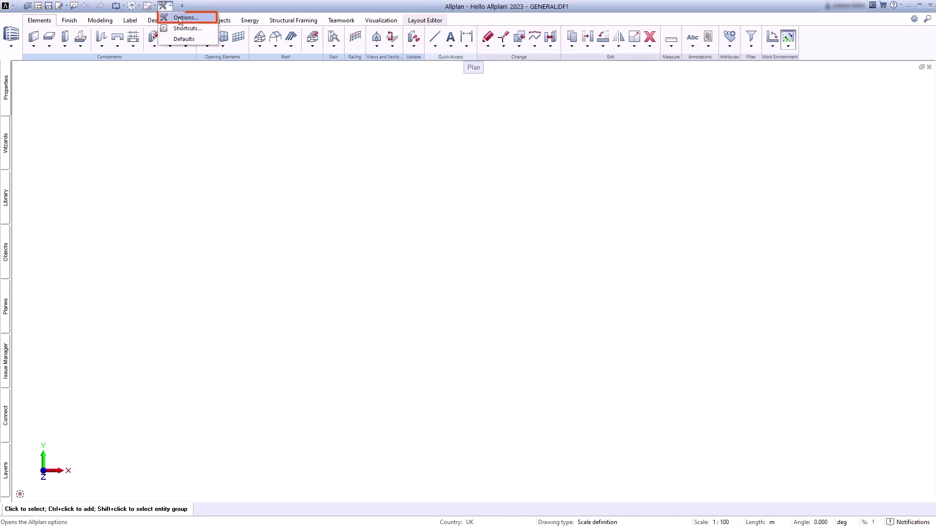
left_click(180, 18)
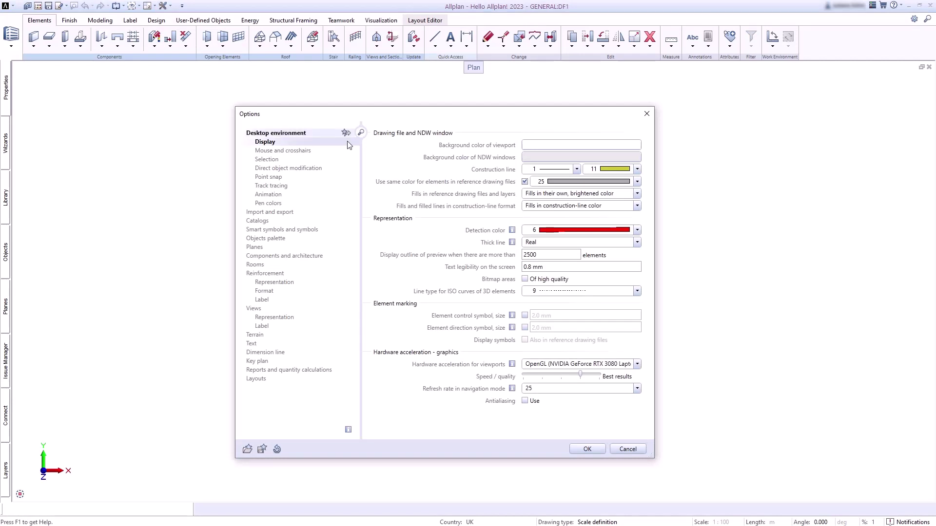
left_click(335, 155)
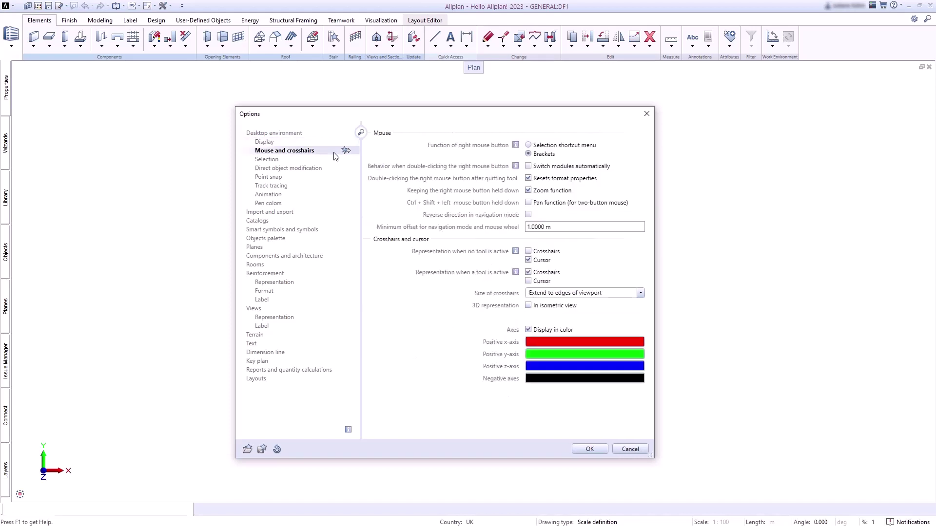
key("Return")
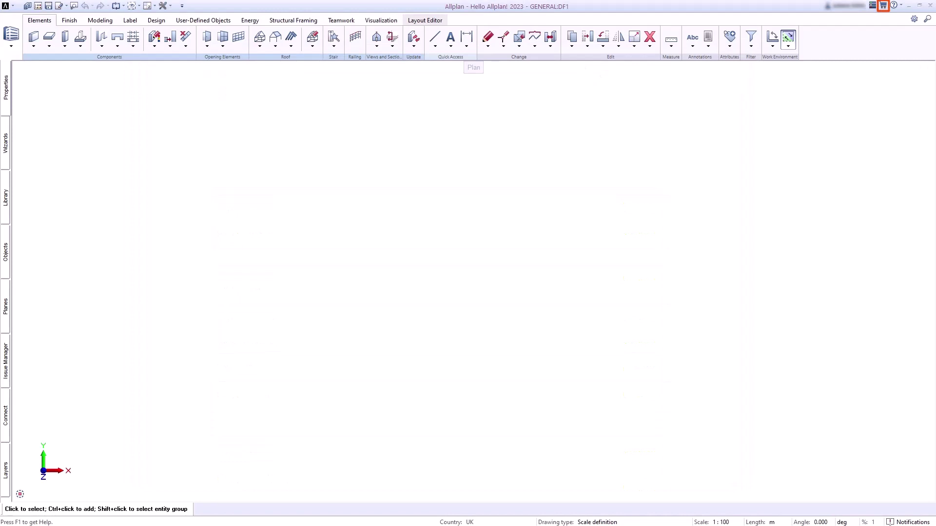
left_click(901, 6)
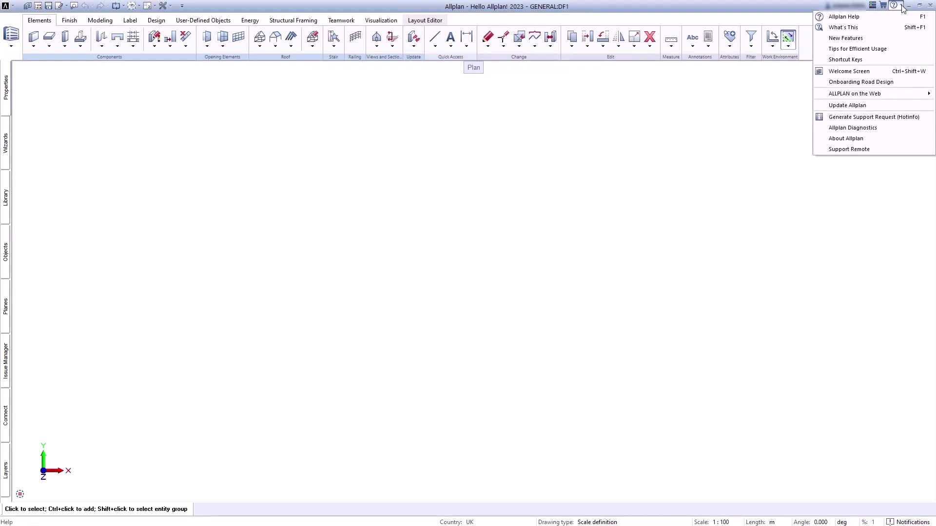
left_click(902, 6)
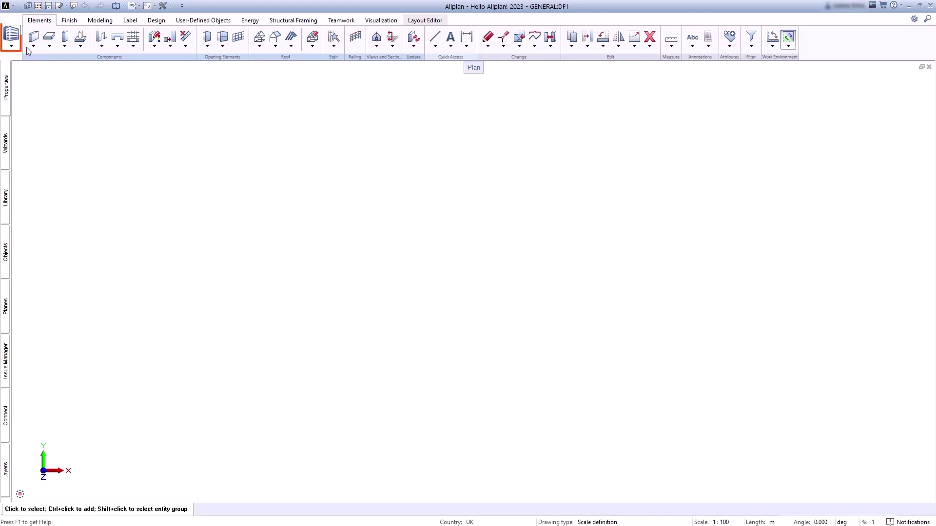
left_click(11, 37)
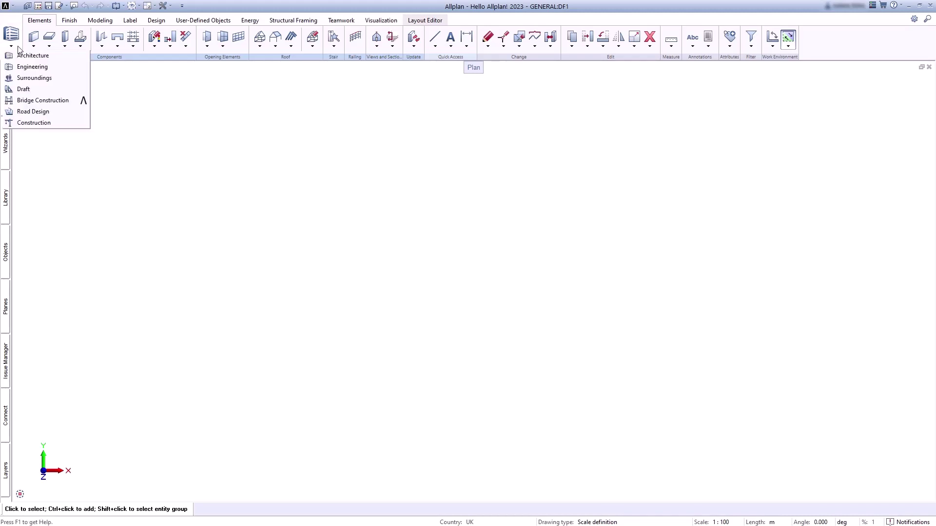
left_click(74, 63)
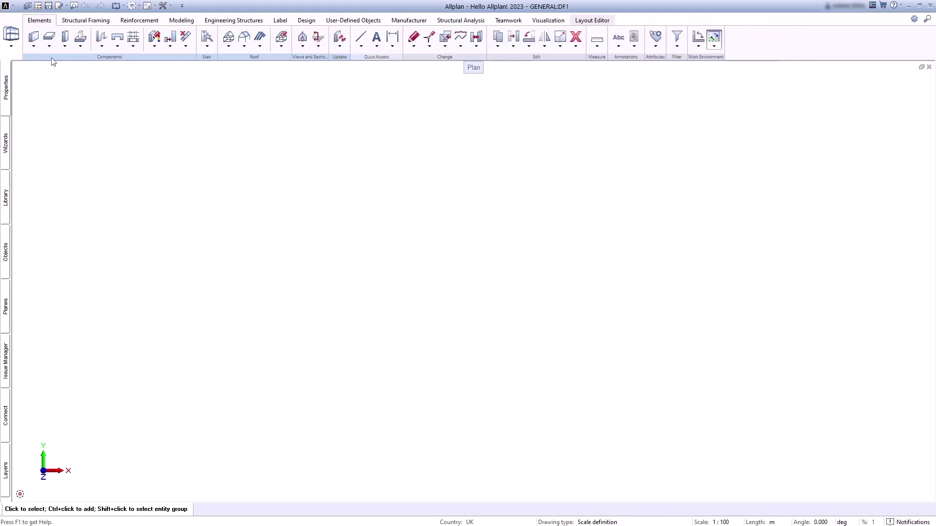
left_click(13, 45)
left_click(71, 78)
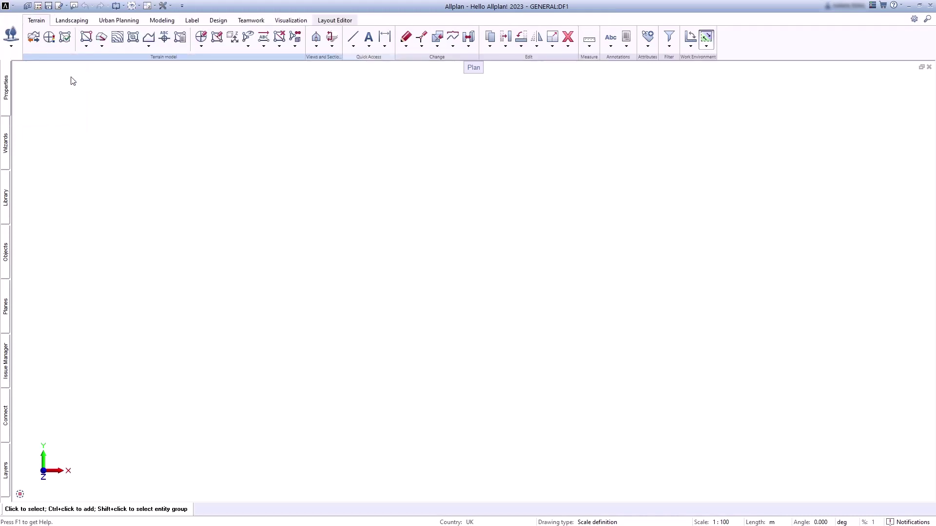
left_click(11, 37)
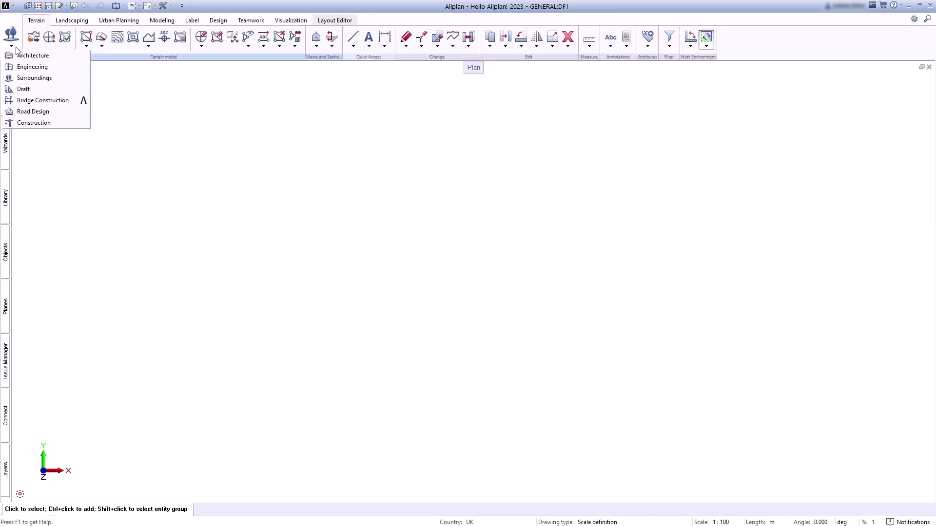
left_click(63, 56)
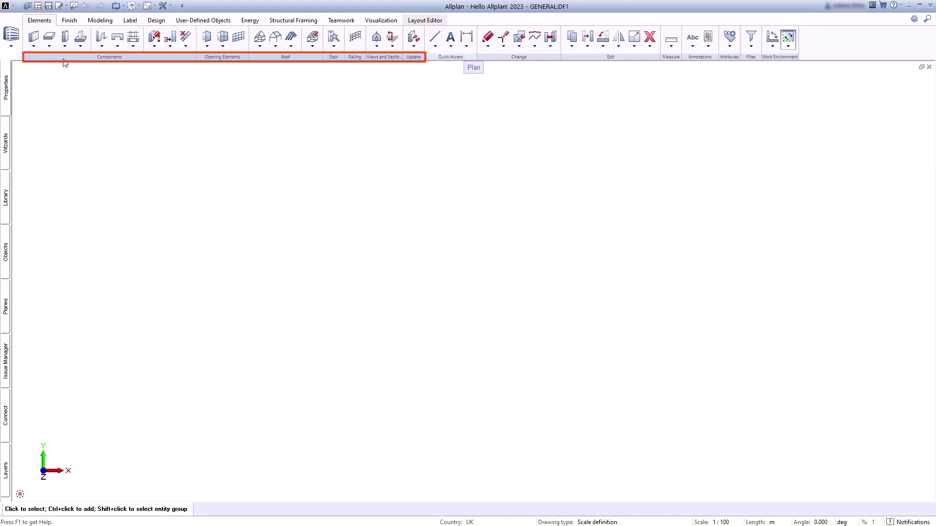
left_click(78, 21)
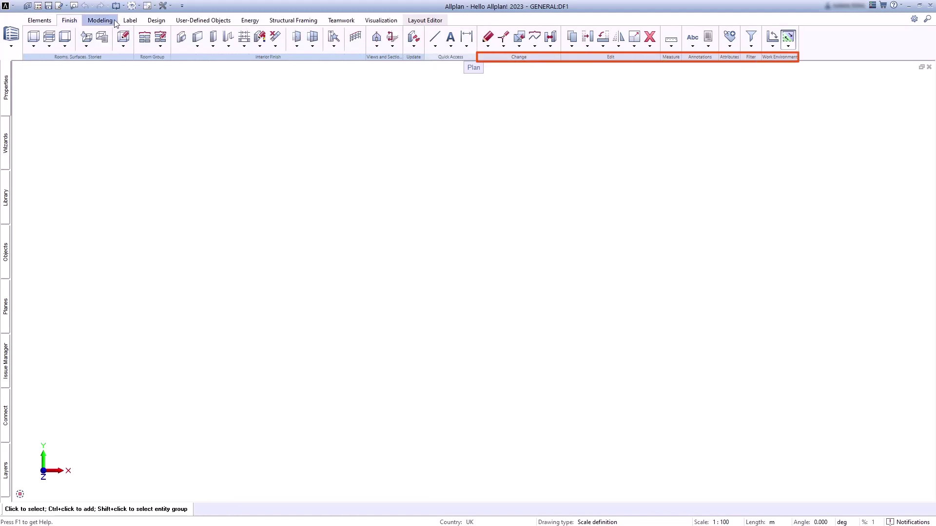
left_click(115, 21)
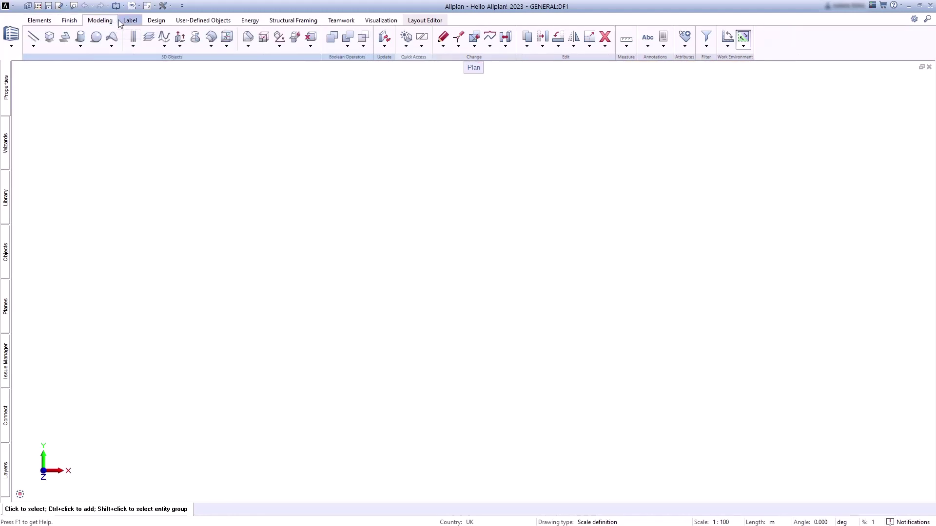
left_click(138, 21)
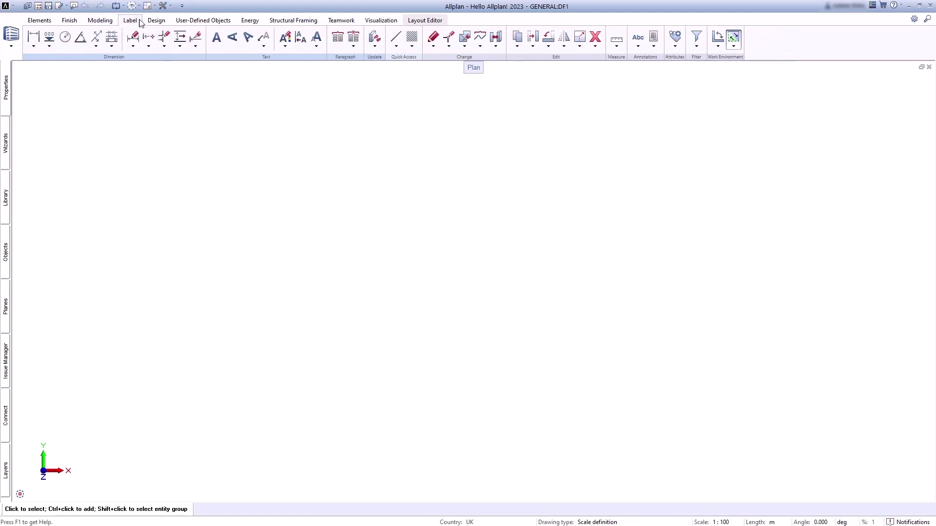
left_click(39, 20)
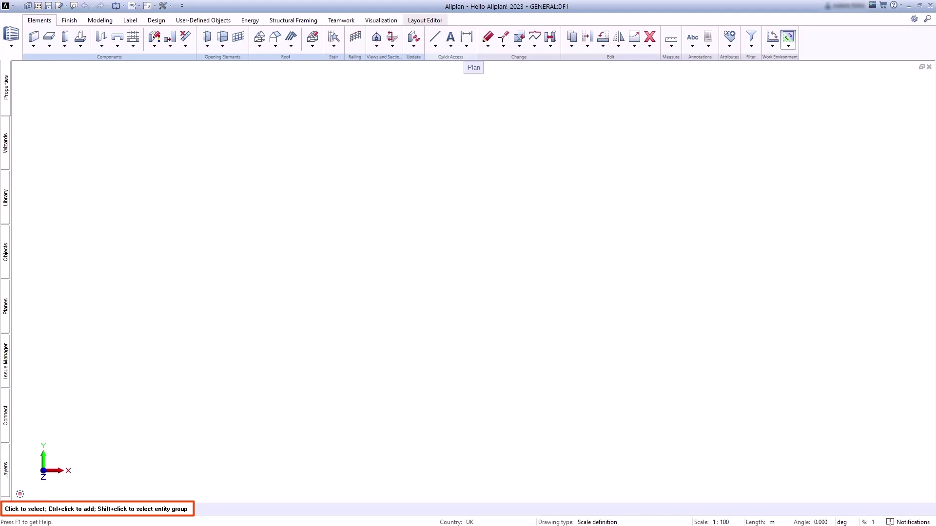
- Draw one straight wall from a point left of centre to a tracked end point, then exit the tool
left_click(34, 39)
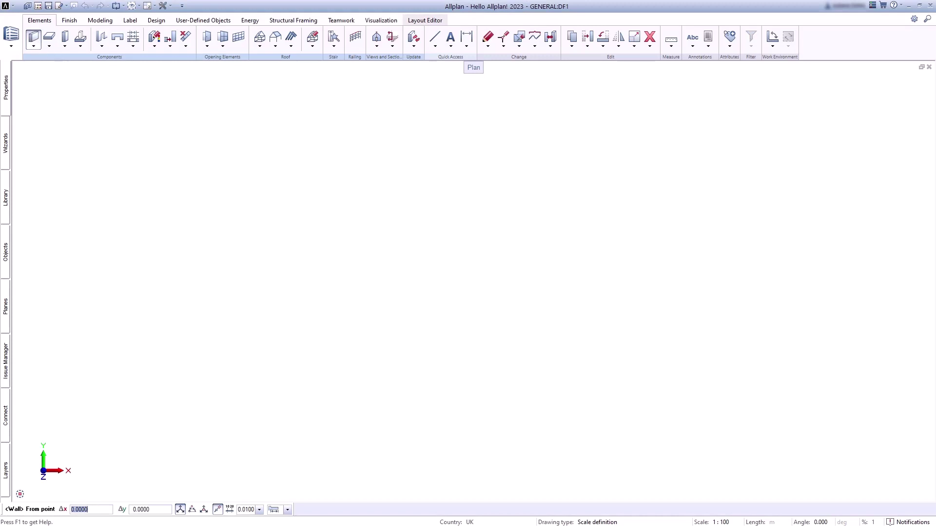
left_click(242, 269)
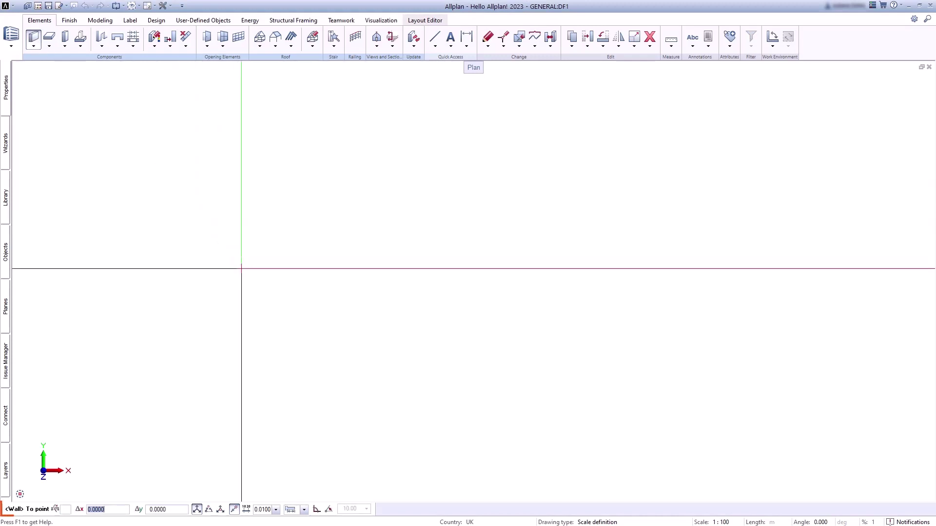
left_click(360, 259)
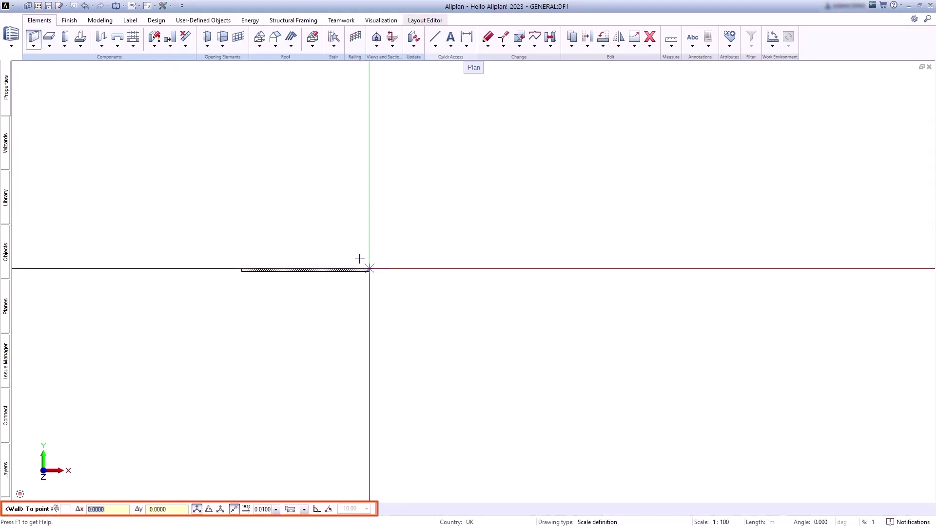
key("Escape")
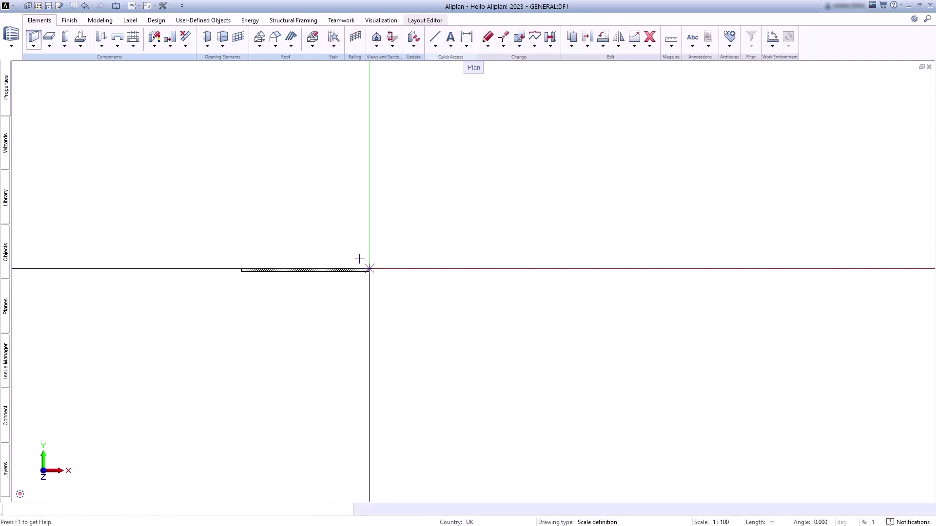
- Show the Properties palette from the left side bar and pin it open
left_click(7, 73)
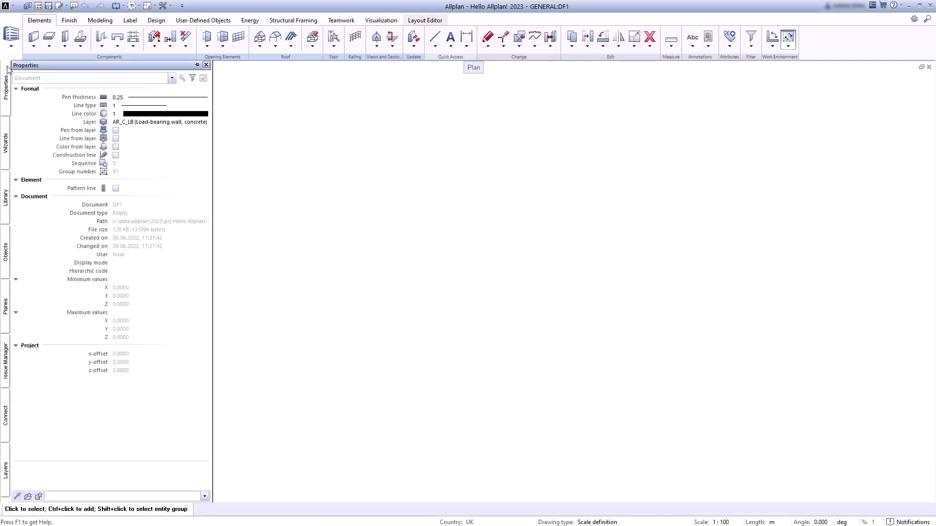
left_click(197, 64)
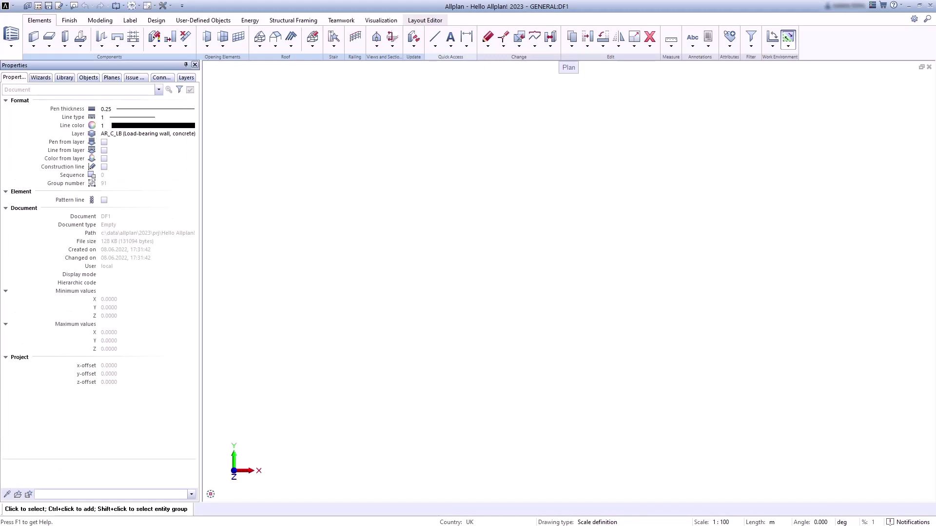